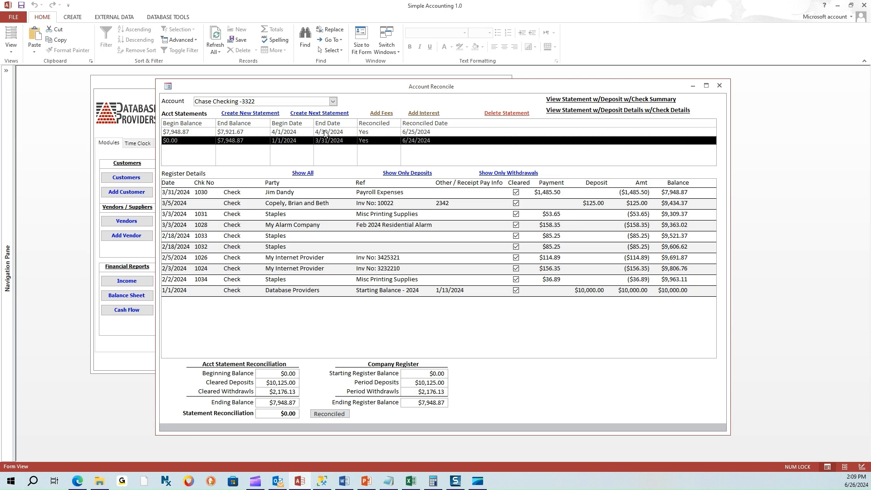
- Create the next Chase Checking statement after April with ending balance 7,173.21 and ending date 5/31/2024, and select it
left_click(325, 134)
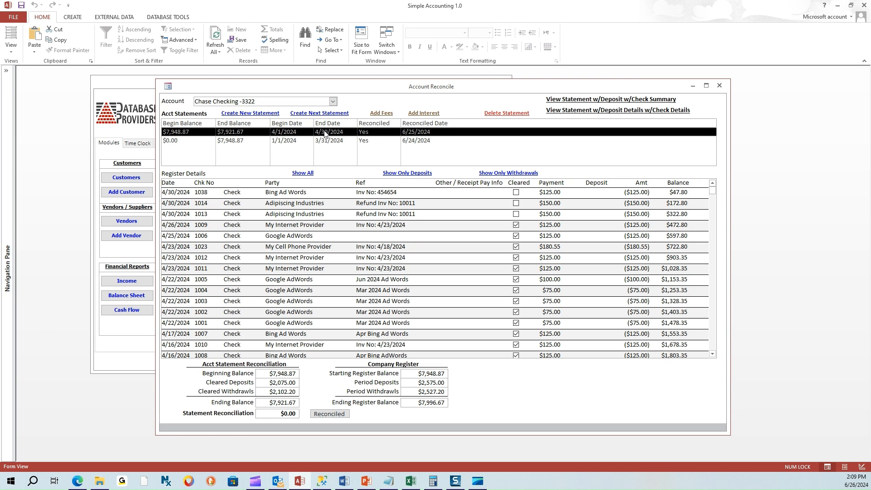
left_click(319, 114)
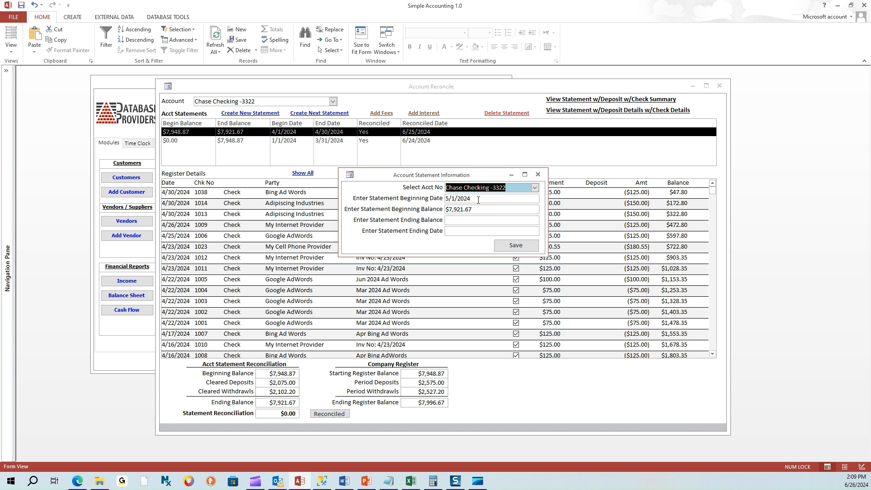
key("Tab")
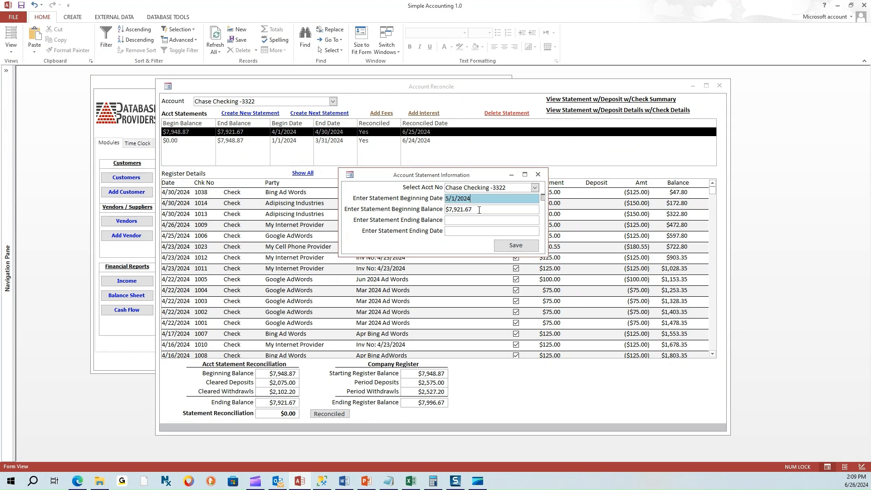
key("Tab")
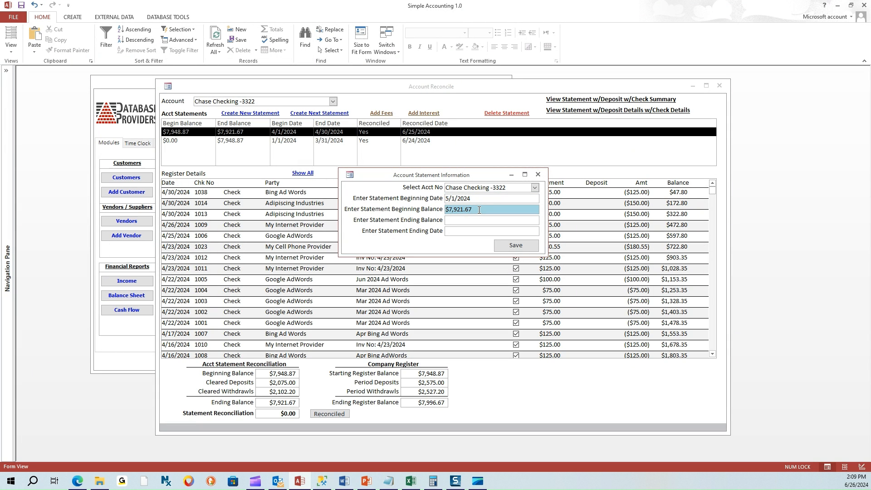
left_click(476, 200)
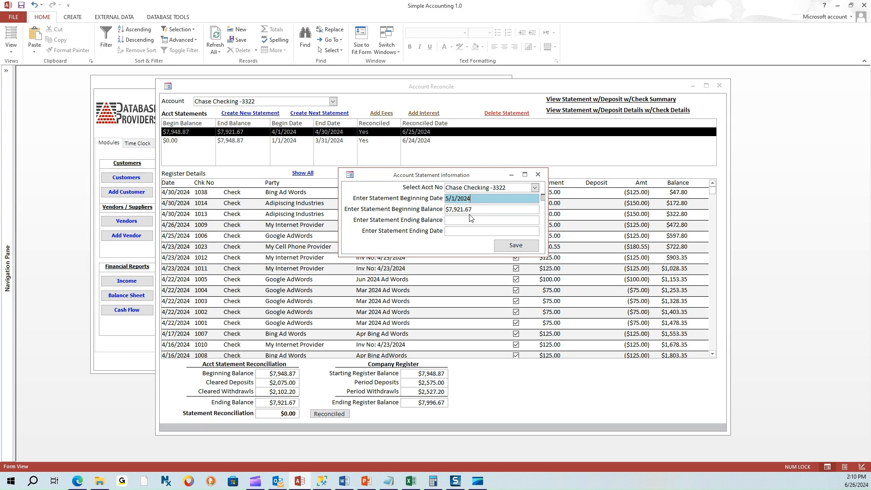
left_click(469, 218)
type("7173.21")
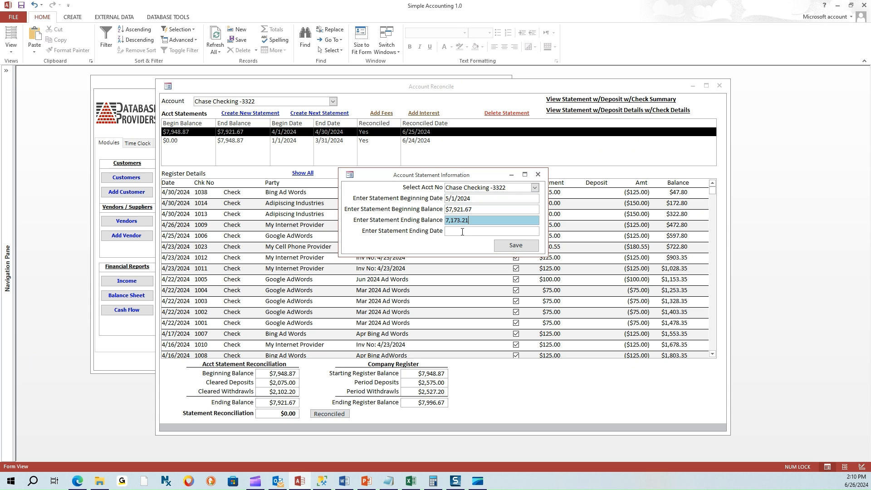
left_click(459, 232)
type("5/")
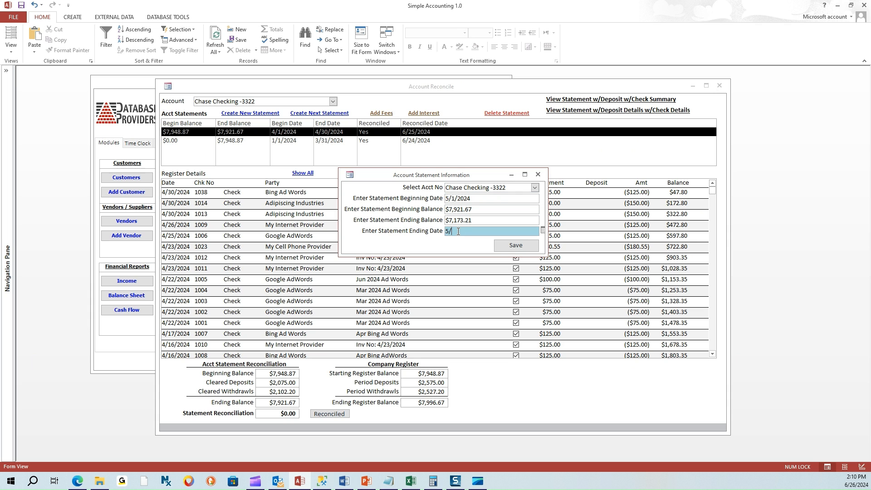
type("31/2024")
key("Tab")
left_click(517, 249)
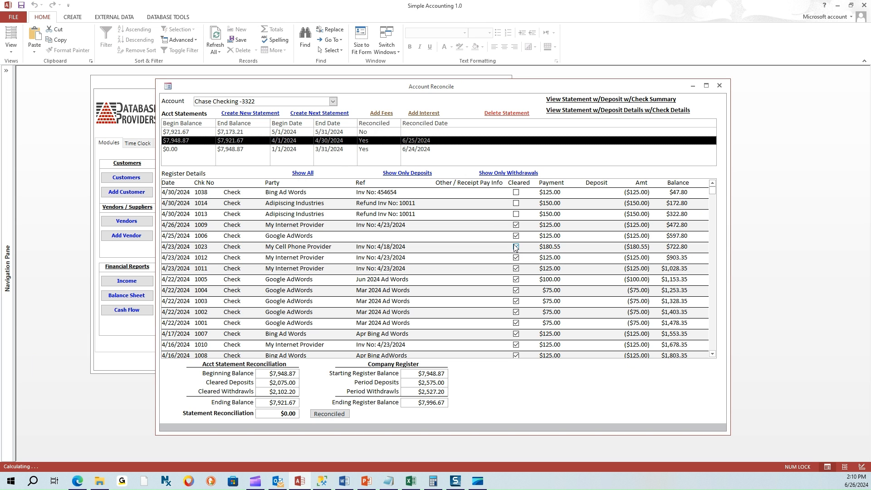
left_click(316, 133)
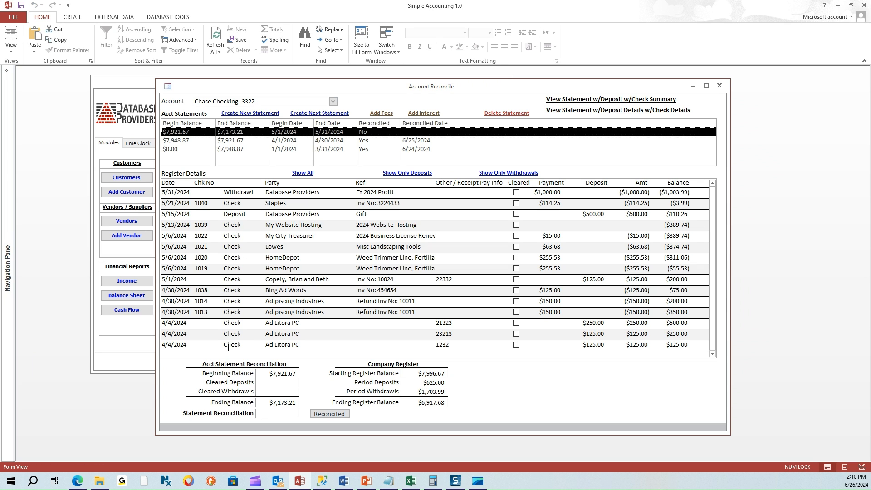
- Examine the uncleared April register entries carried into the May statement
left_click(178, 324)
left_click(176, 331)
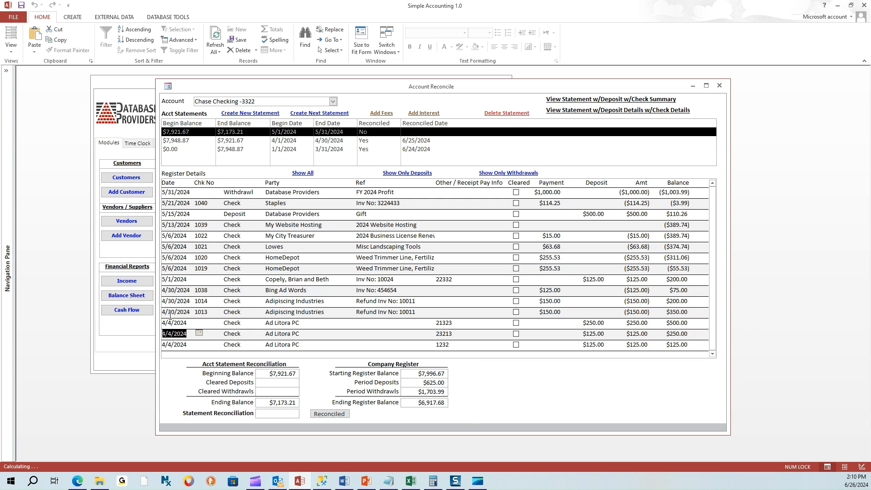
left_click_drag(183, 312, 155, 290)
left_click(246, 292)
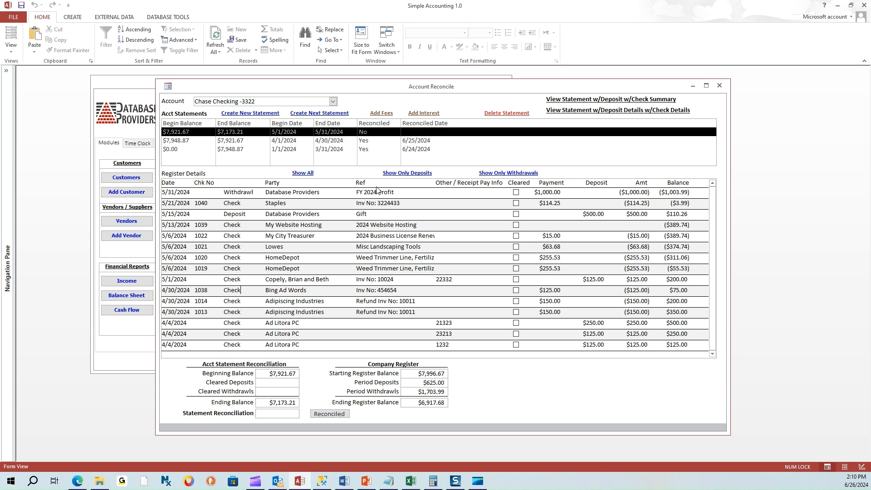
- Show only the deposits in the May statement's register and mark all of them as cleared
left_click(403, 175)
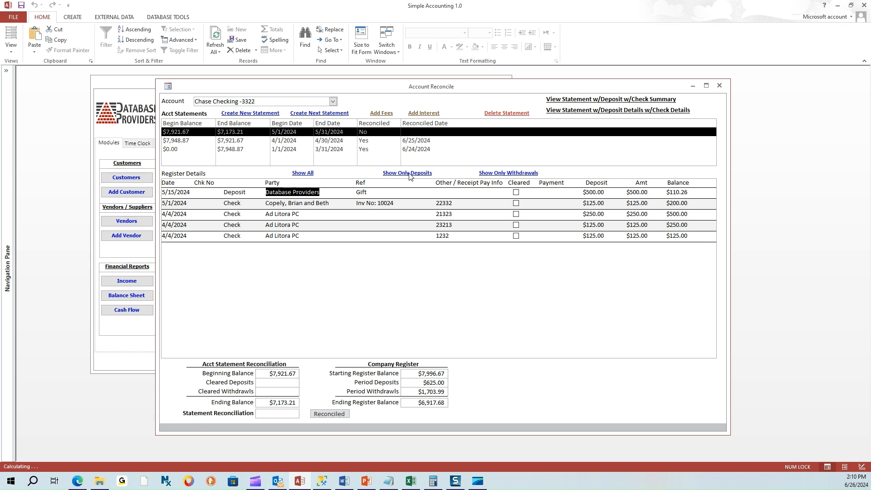
left_click(516, 192)
left_click(516, 204)
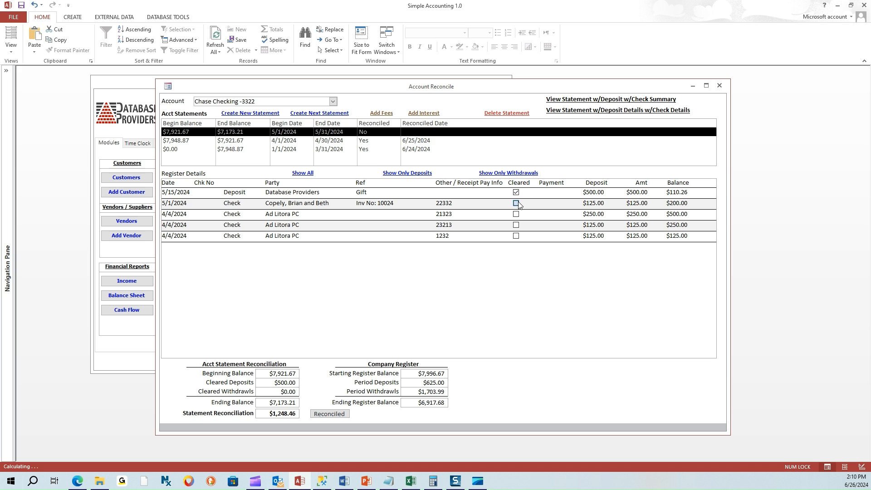
left_click(516, 214)
left_click(517, 225)
left_click(516, 236)
- Check the cleared totals and the remaining statement reconciliation difference
left_click(164, 213)
left_click_drag(264, 383, 304, 383)
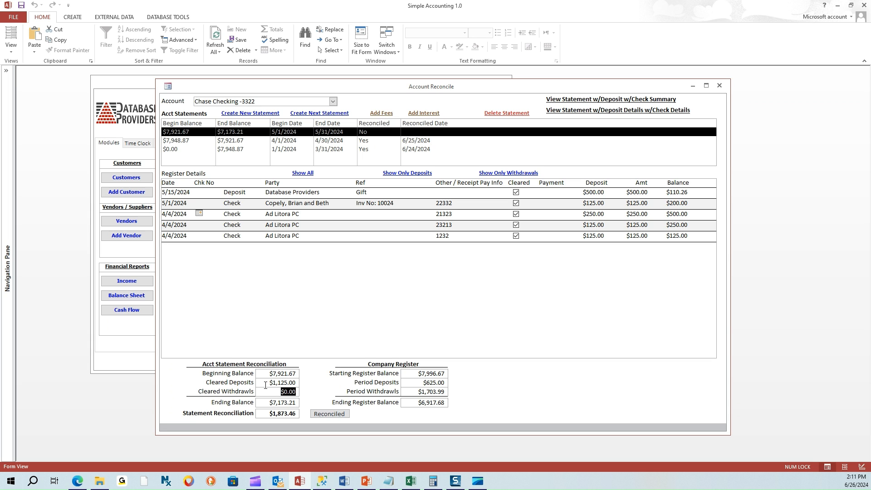
left_click_drag(261, 414, 296, 416)
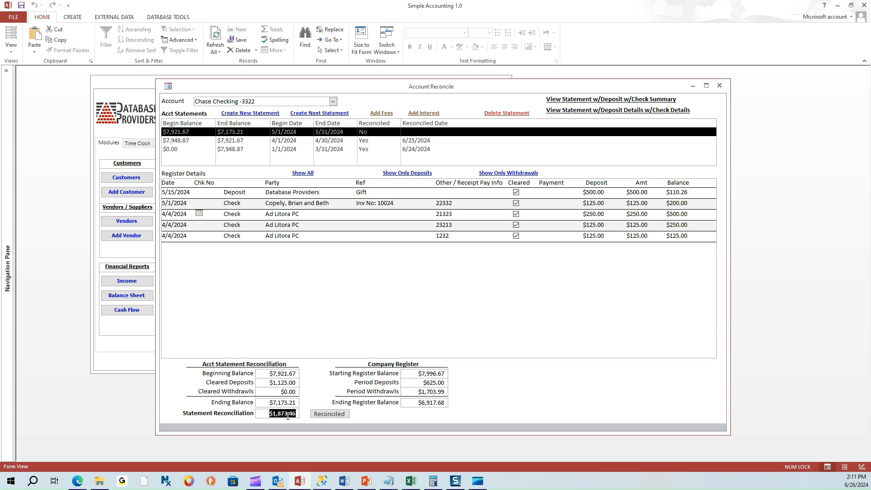
- Show only the withdrawals and mark them all as cleared except HomeDepot check 1020
left_click(491, 175)
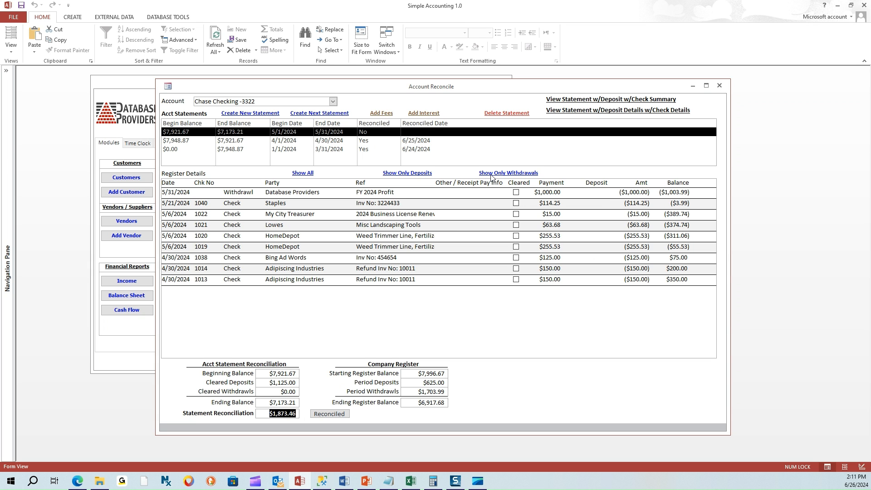
left_click(516, 192)
left_click(516, 203)
left_click(516, 214)
left_click(516, 225)
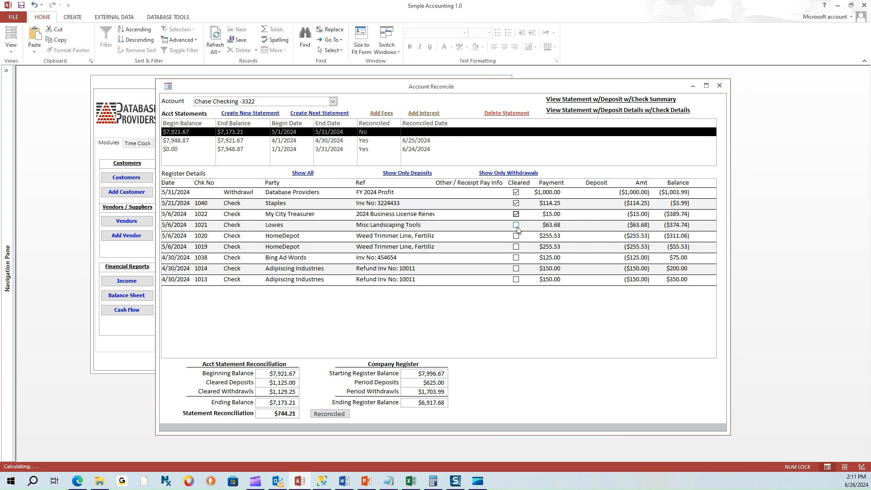
left_click(516, 247)
left_click(516, 258)
left_click(516, 268)
left_click(517, 280)
- Review the 4/30/2024 Bing Ad Words withdrawal and the uncleared HomeDepot check 1020
left_click_drag(190, 257, 163, 257)
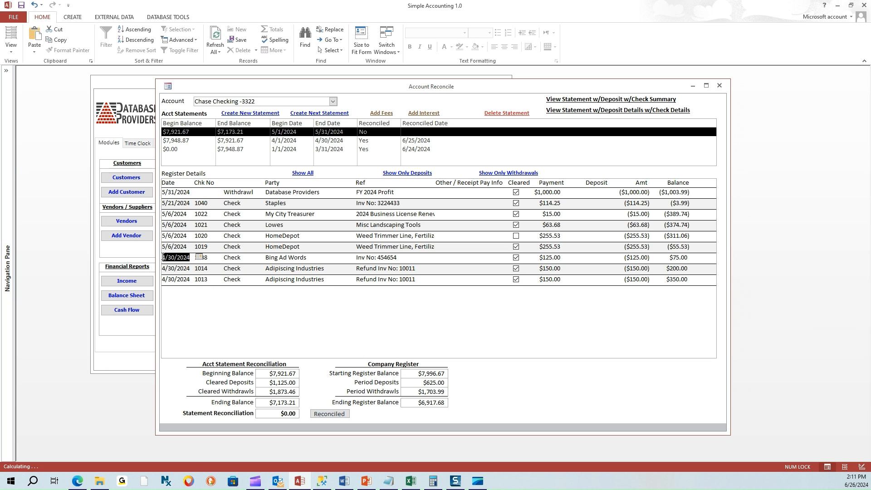
double_click(212, 236)
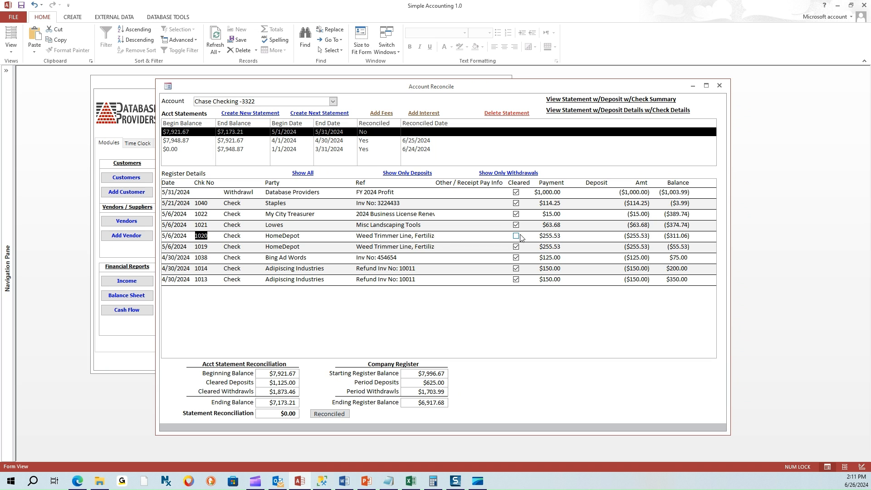
left_click_drag(433, 236, 402, 236)
- Add a bank fee of 5.00 dated 5/31/2024, saving it and continuing with another fee
left_click(376, 115)
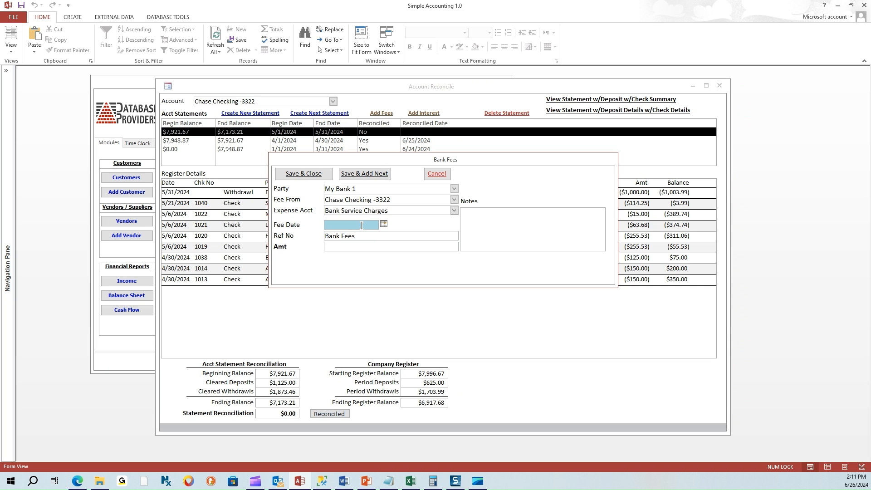
type("/31/2024")
left_click(344, 247)
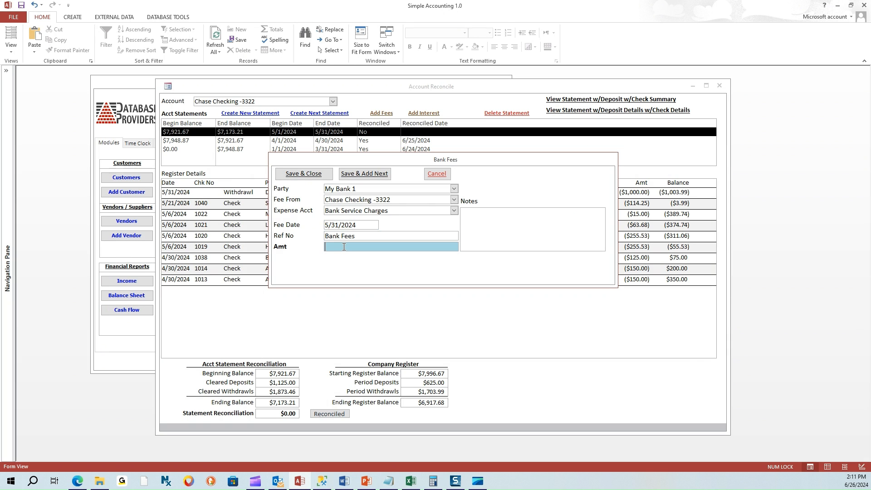
type("5.00")
left_click(357, 175)
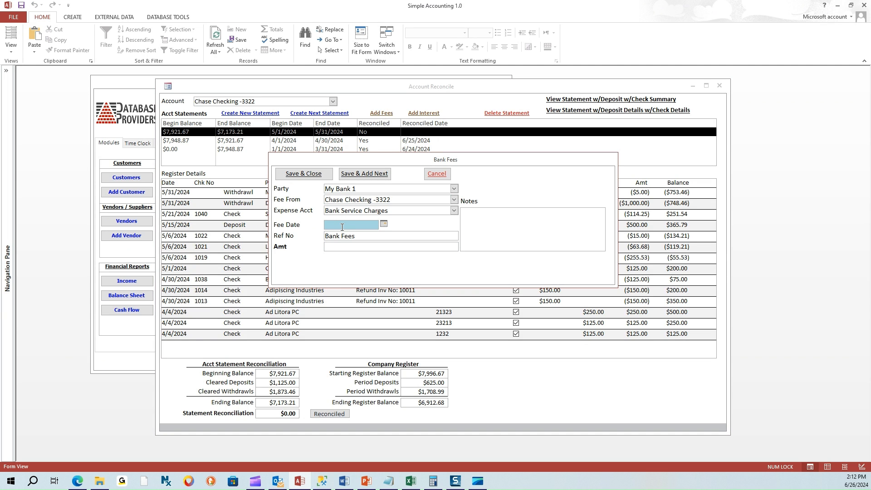
- Add a second bank fee of 5.00 dated 5/31/2024 with the reference "Bank Fees - Mailing", and close the fee form
type("5/31/2024")
key("Tab")
type("- Mai")
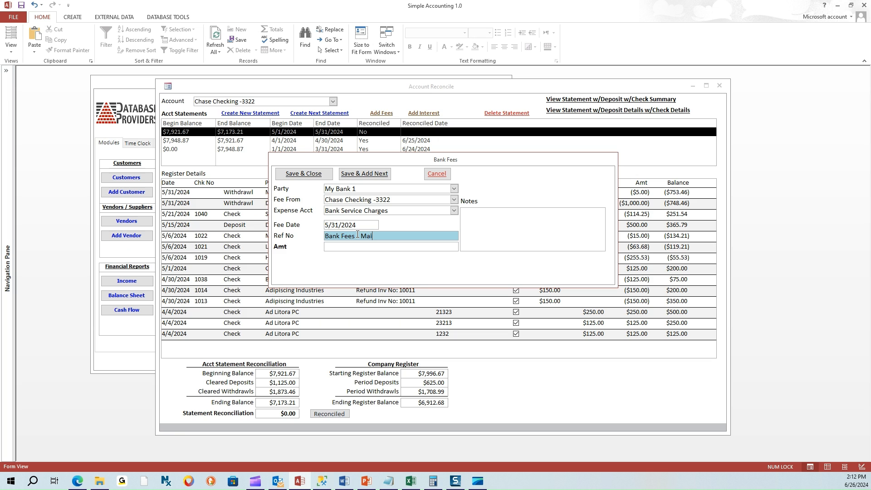
type("ling")
left_click(360, 245)
type("5.00")
key("Tab")
left_click(308, 174)
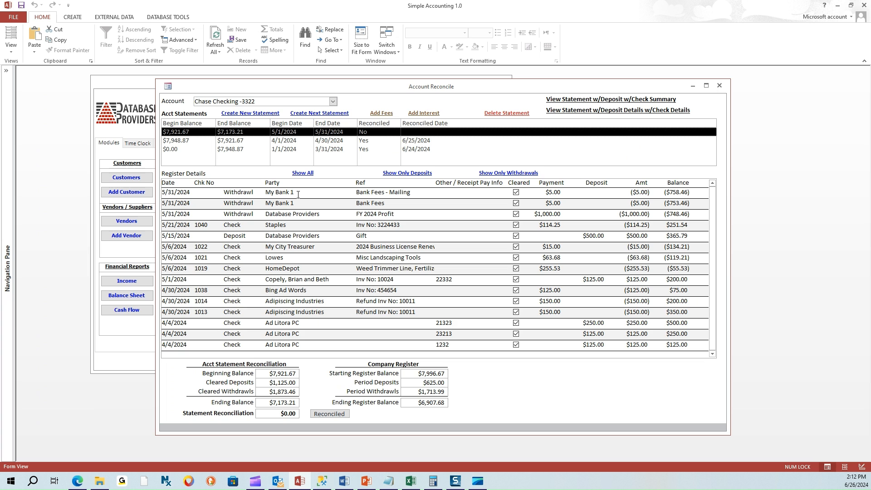
- Reload the May statement and compare its ending balance with the ending register balance
left_click(285, 132)
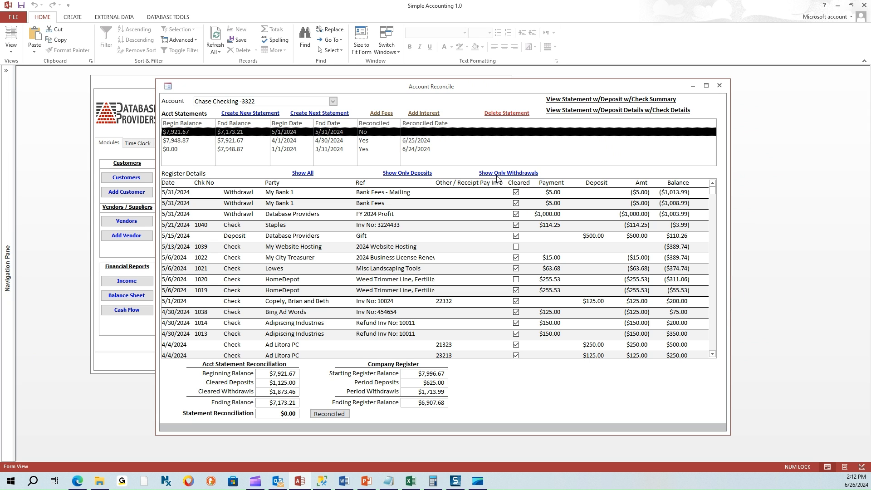
left_click_drag(269, 404, 293, 403)
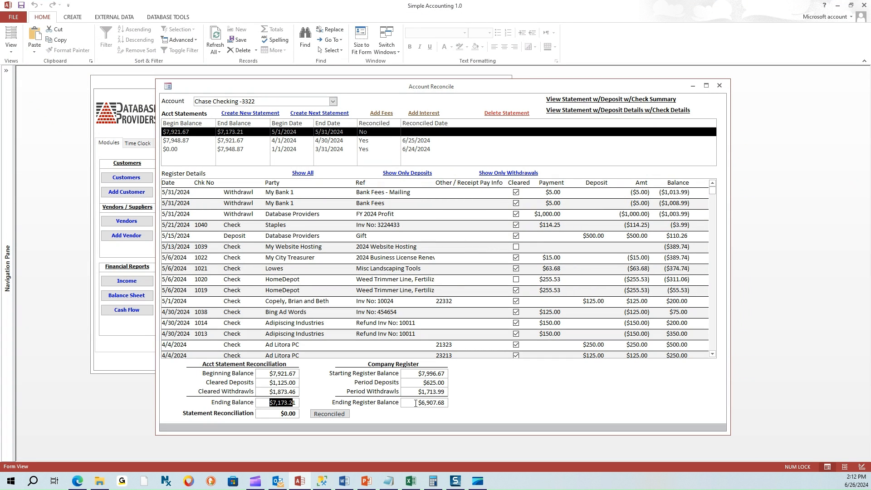
left_click_drag(416, 404, 459, 405)
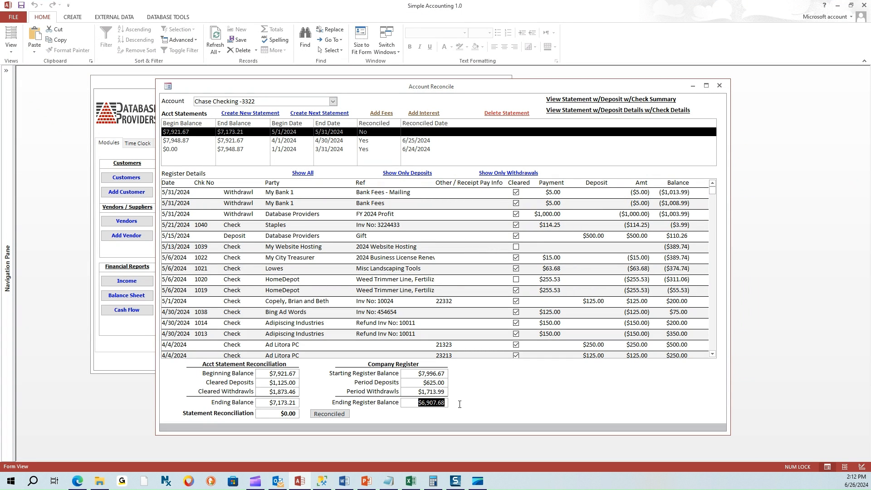
- Add bank interest of 0.36 dated 5/31/2024 and save it
left_click(427, 118)
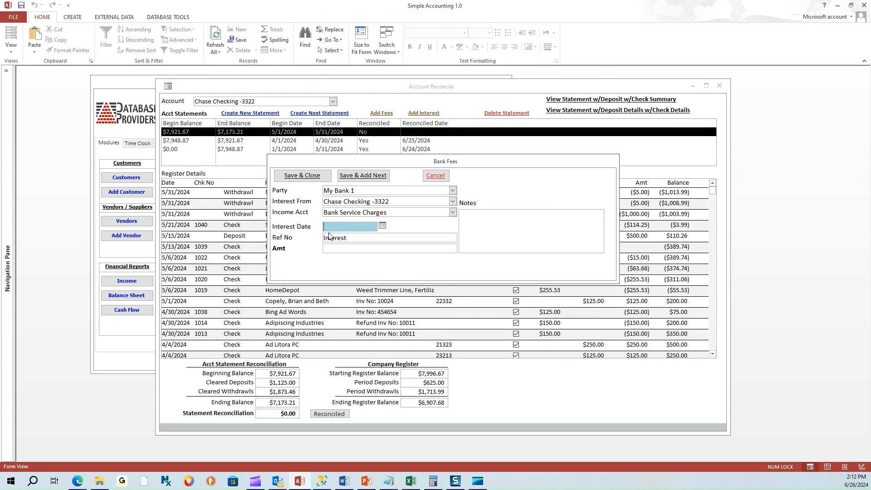
type("5/31/2024")
left_click(339, 249)
type(".36")
key("Tab")
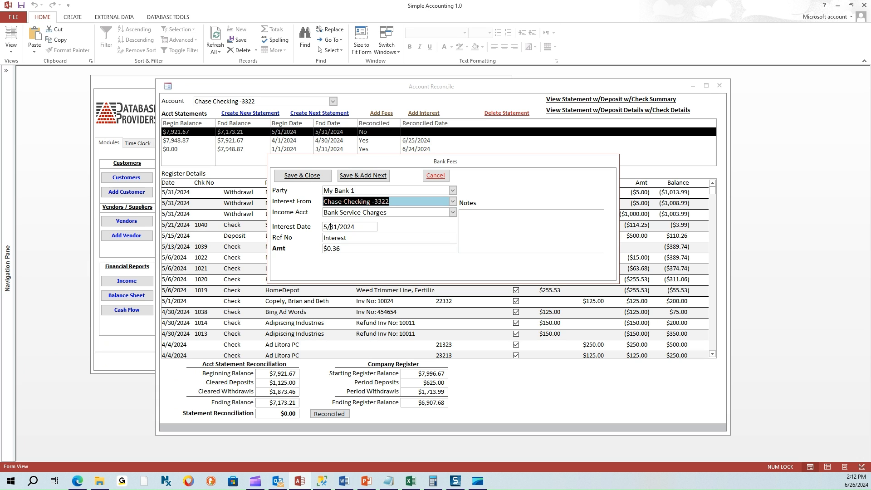
left_click(304, 180)
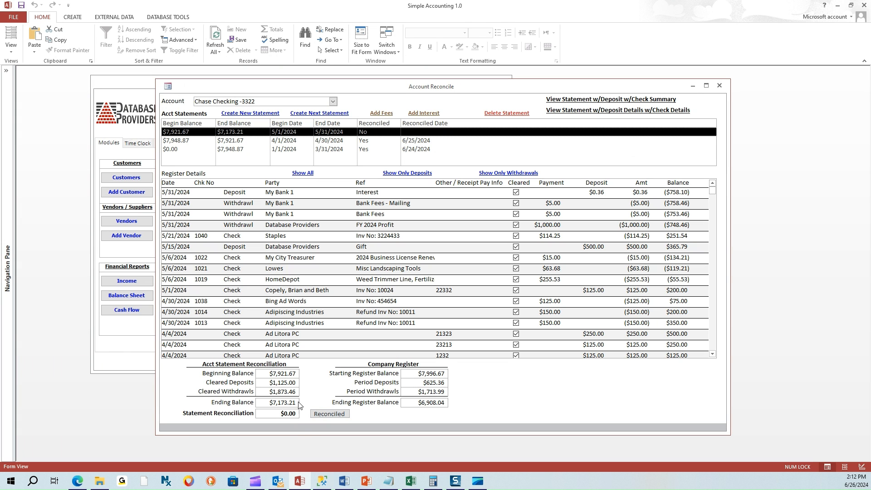
- Review the new interest and fee entries, then the statement reconciliation and company register figures
left_click(298, 197)
left_click(286, 203)
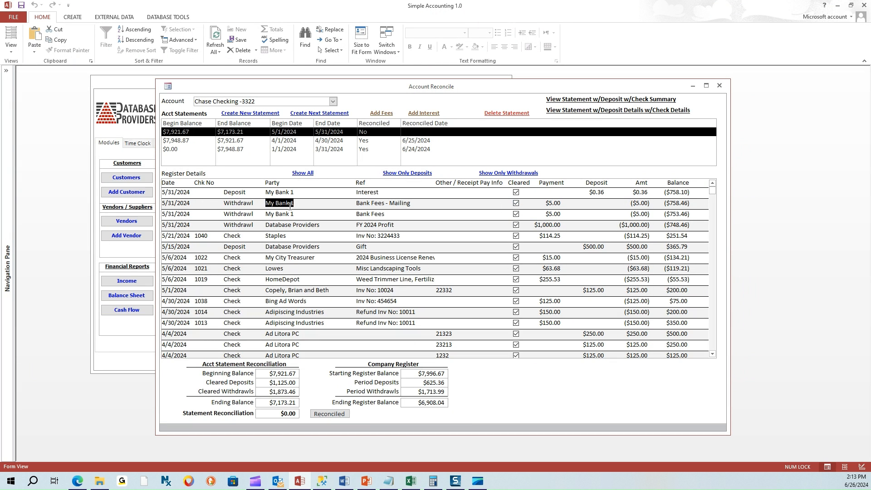
left_click(285, 376)
left_click(282, 384)
left_click(275, 415)
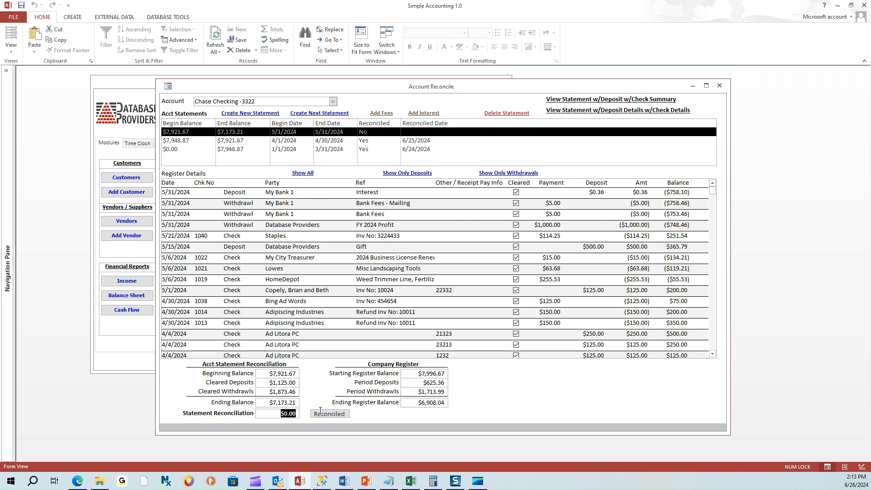
left_click(417, 374)
key("Tab")
key("Tab")
key("Tab")
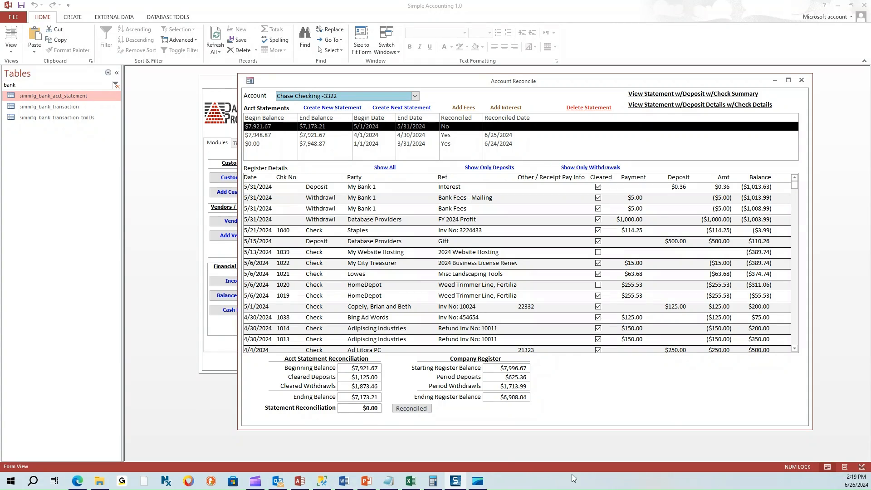
- Check the May statement's reconciliation difference and mark the statement as reconciled
left_click(358, 406)
left_click_drag(358, 407, 402, 410)
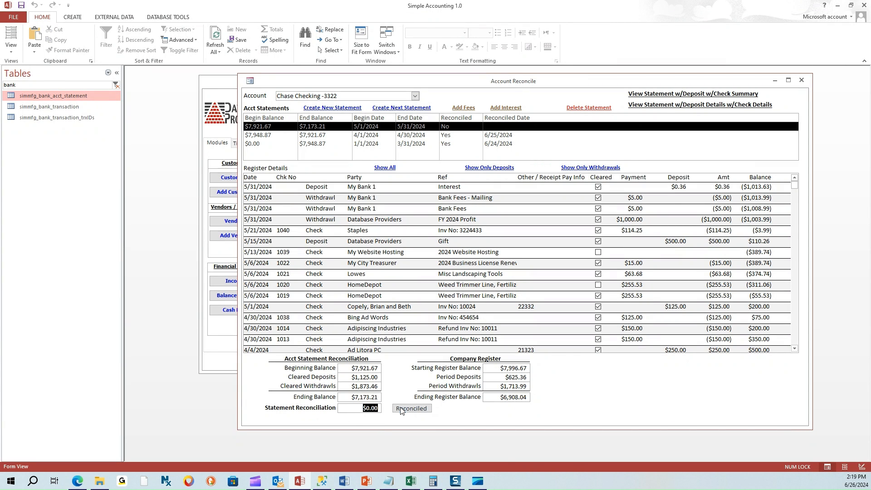
left_click(362, 408)
left_click_drag(359, 408, 380, 410)
left_click(413, 409)
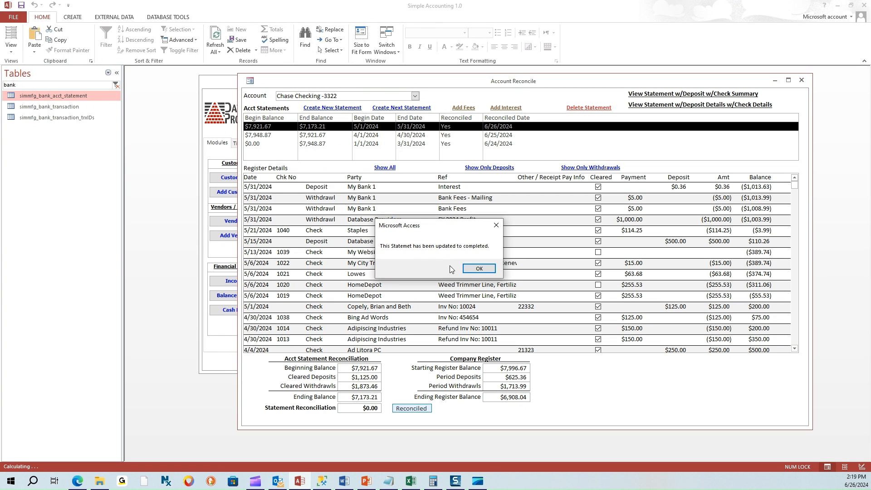
- Acknowledge the statement completion, then open the reconciled statement report for the May 2024 Chase Checking statement and reposition its window
left_click(478, 270)
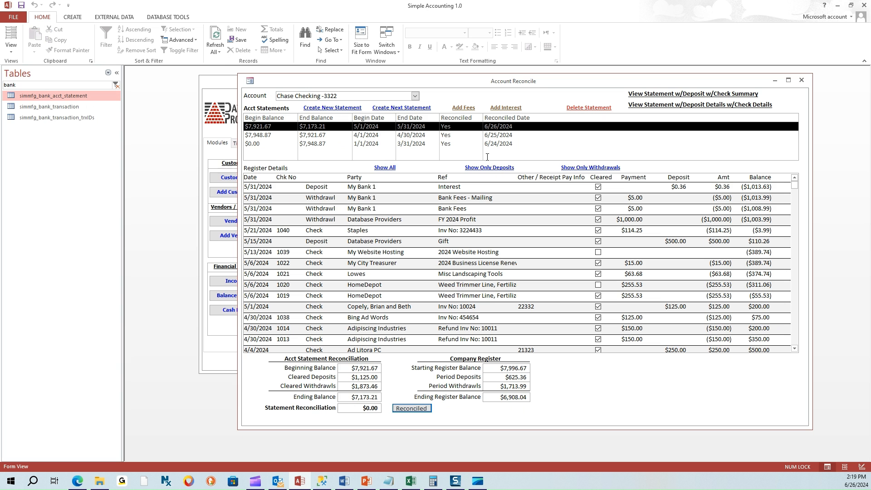
left_click(448, 128)
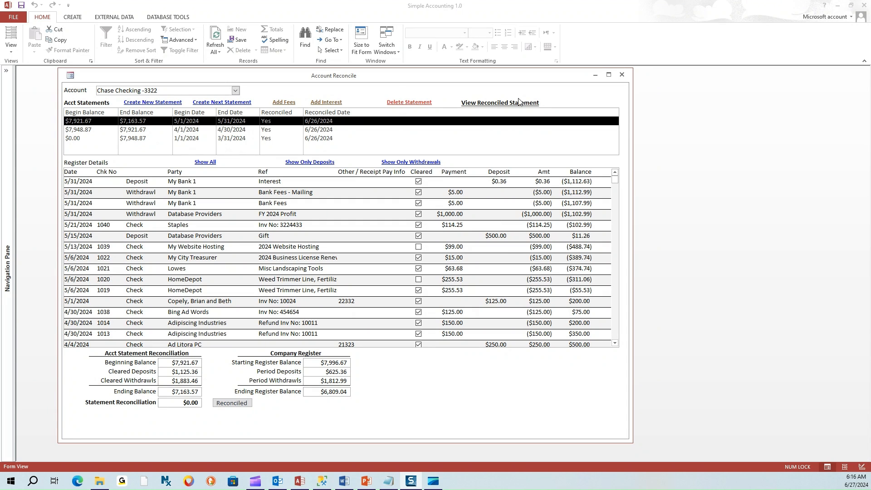
left_click(482, 105)
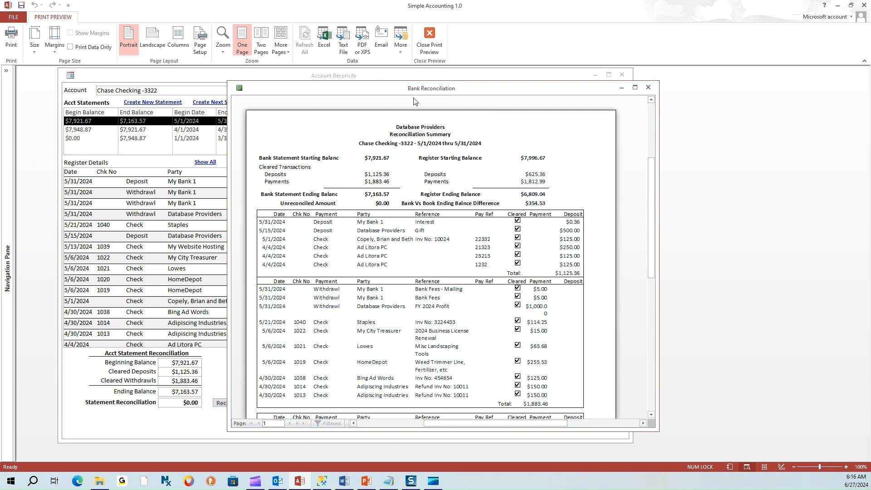
left_click_drag(406, 89, 395, 144)
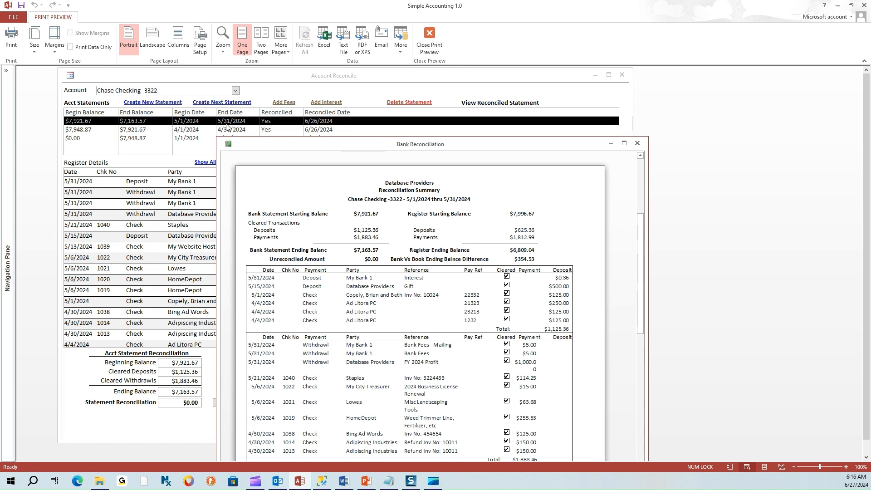
left_click_drag(286, 146, 291, 86)
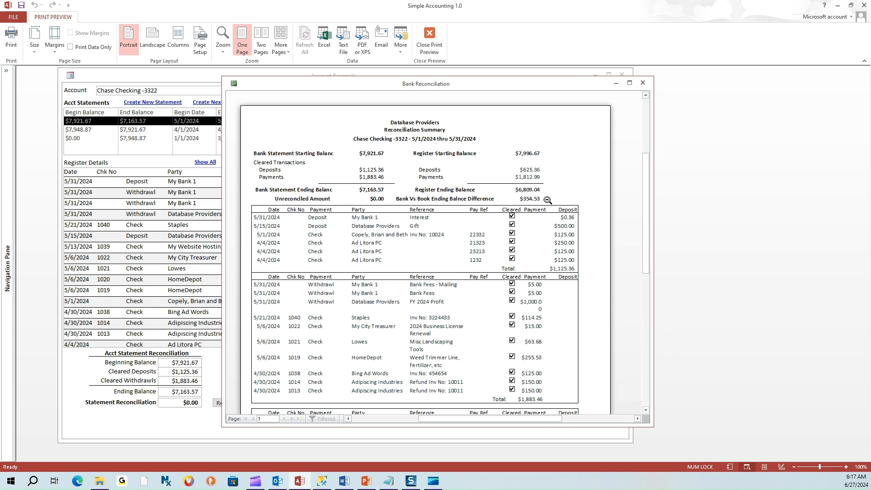
- Review the report's cleared deposits, cleared payments and uncleared checks against the bank versus book ending balance difference
scroll(548, 200, "down", 5)
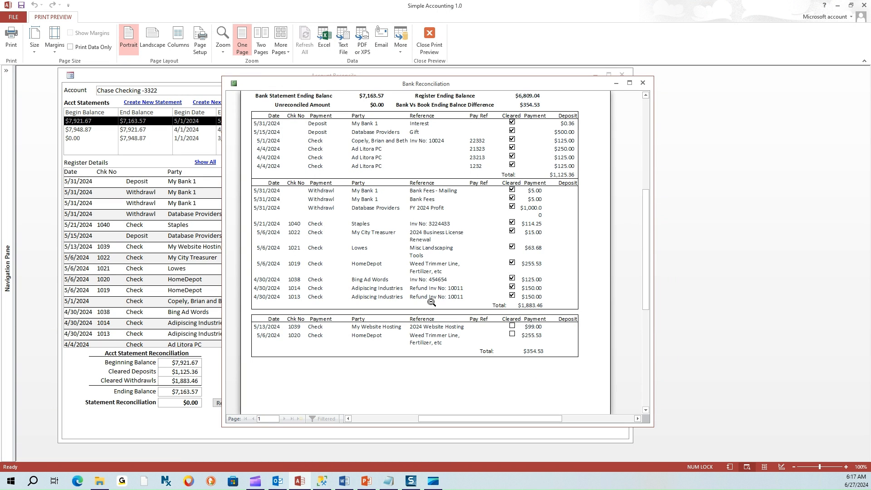
scroll(433, 302, "up", 2)
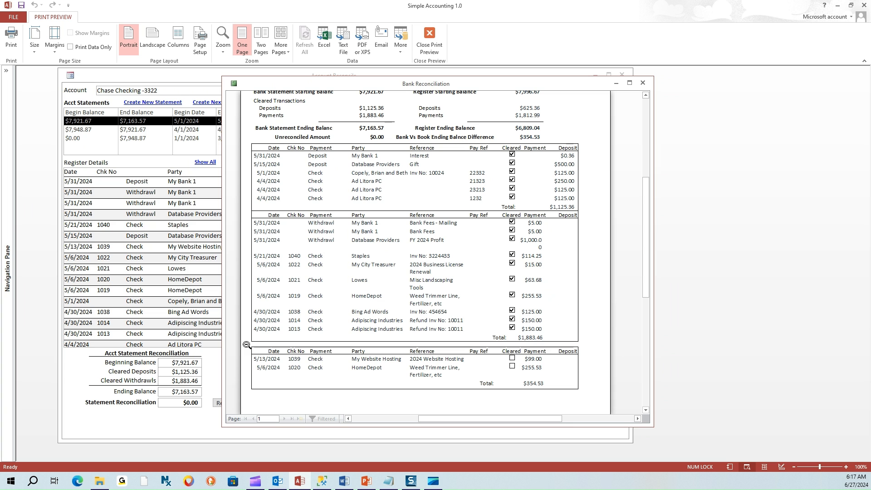
scroll(259, 344, "up", 3)
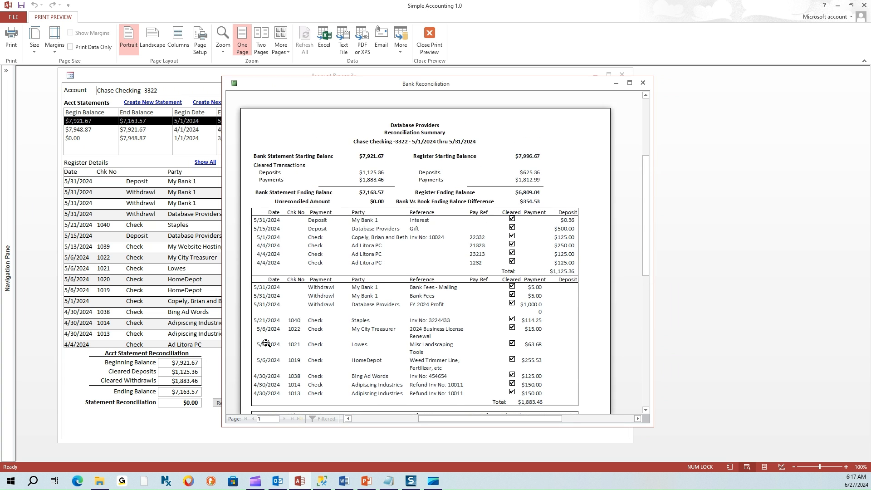
scroll(266, 344, "up", 1)
mouse_move(644, 206)
left_mouse_down()
mouse_move(646, 226)
mouse_move(647, 200)
left_mouse_up()
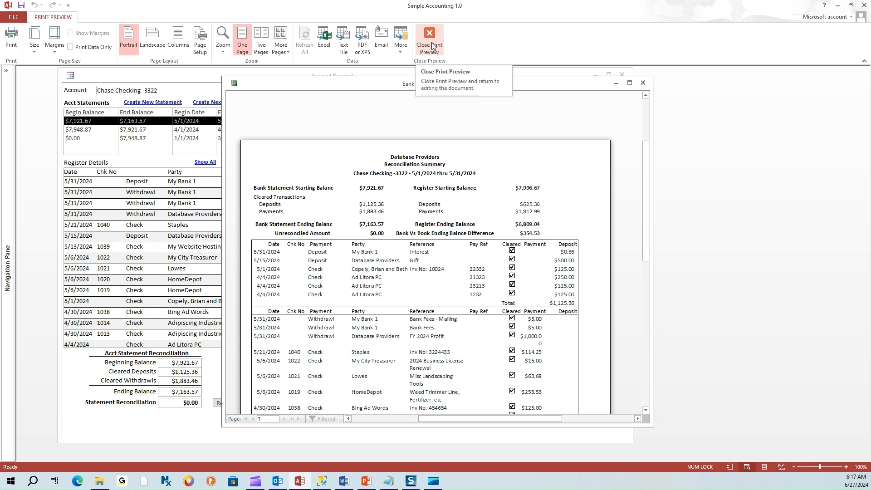
- Close the bank reconciliation report and the account reconciliation form to return to the main menu
left_click(644, 84)
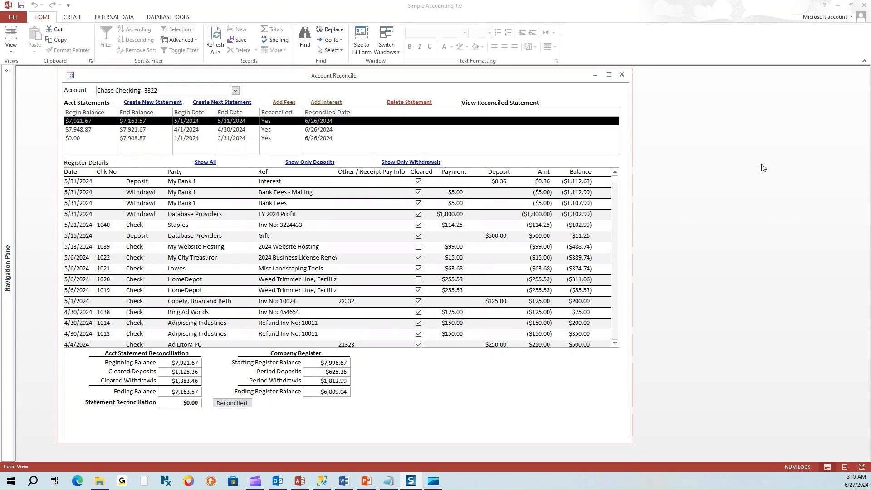
left_click(622, 76)
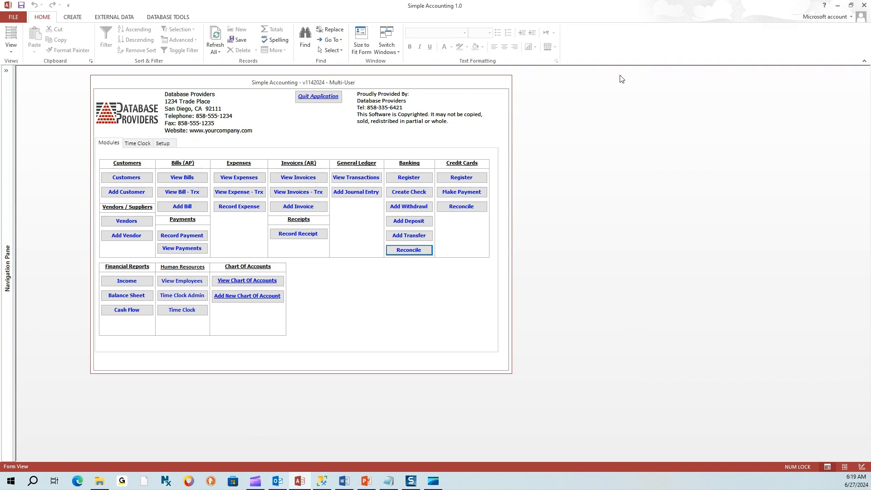